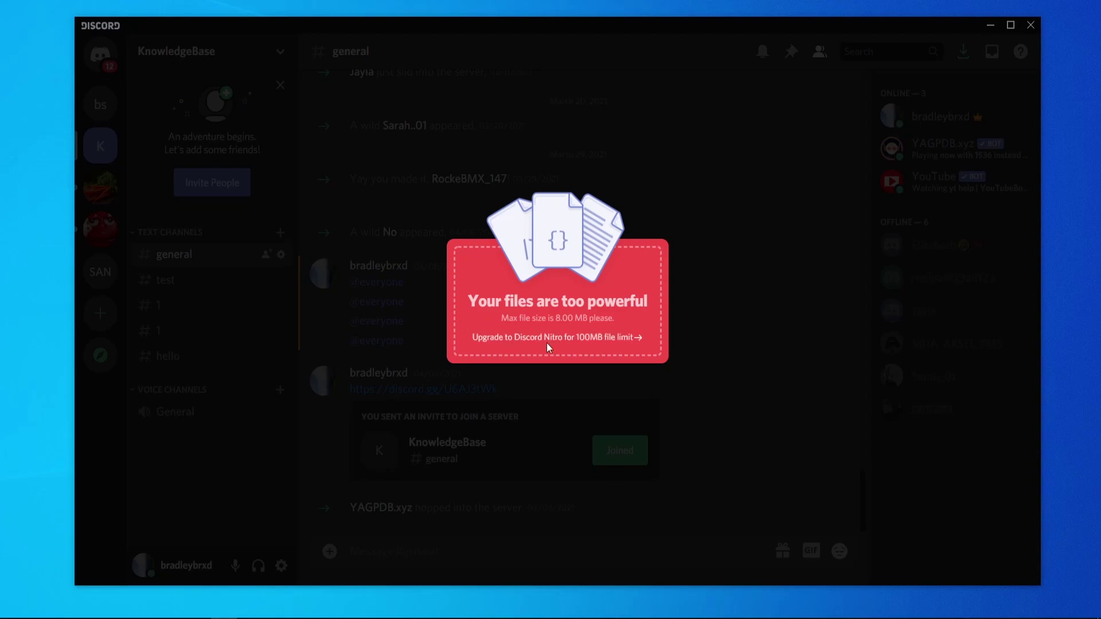
Close Discord's 'Your files are too powerful' 8 MB limit popup.
{"action": "left_click", "coordinate": [676, 272]}
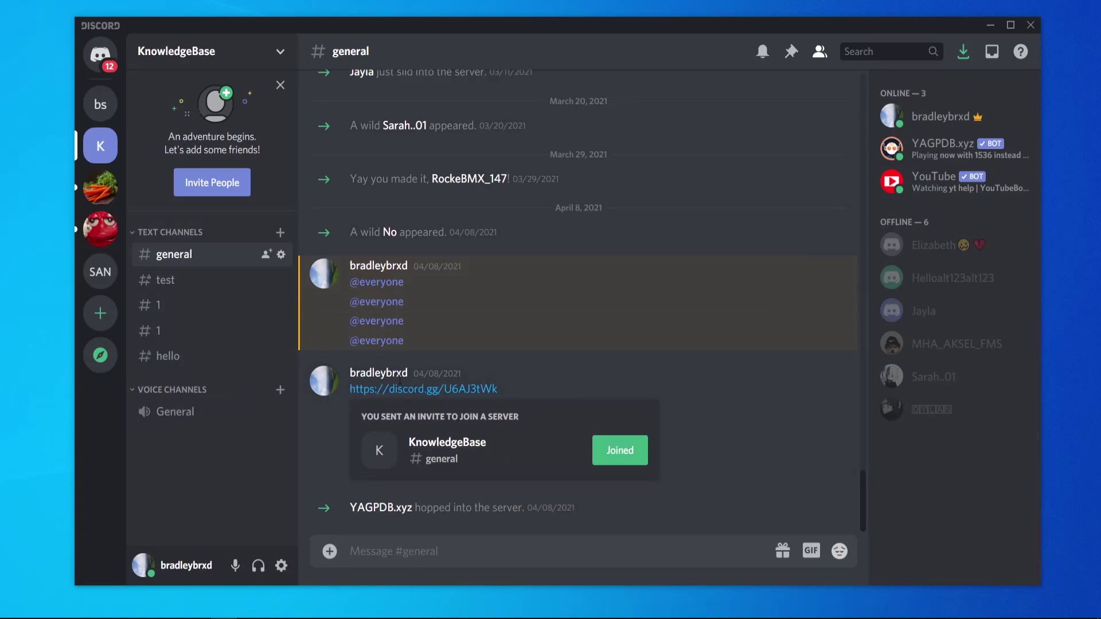
Switch to Chrome and start a new post on imgur.com.
{"action": "left_click", "coordinate": [208, 616]}
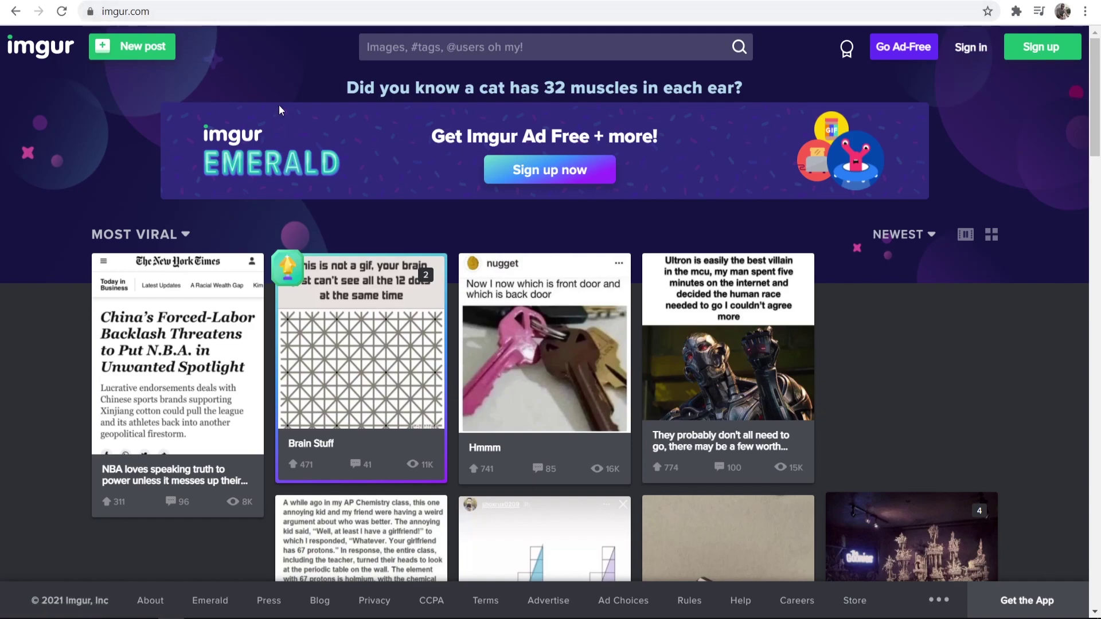
{"action": "left_click", "coordinate": [126, 50]}
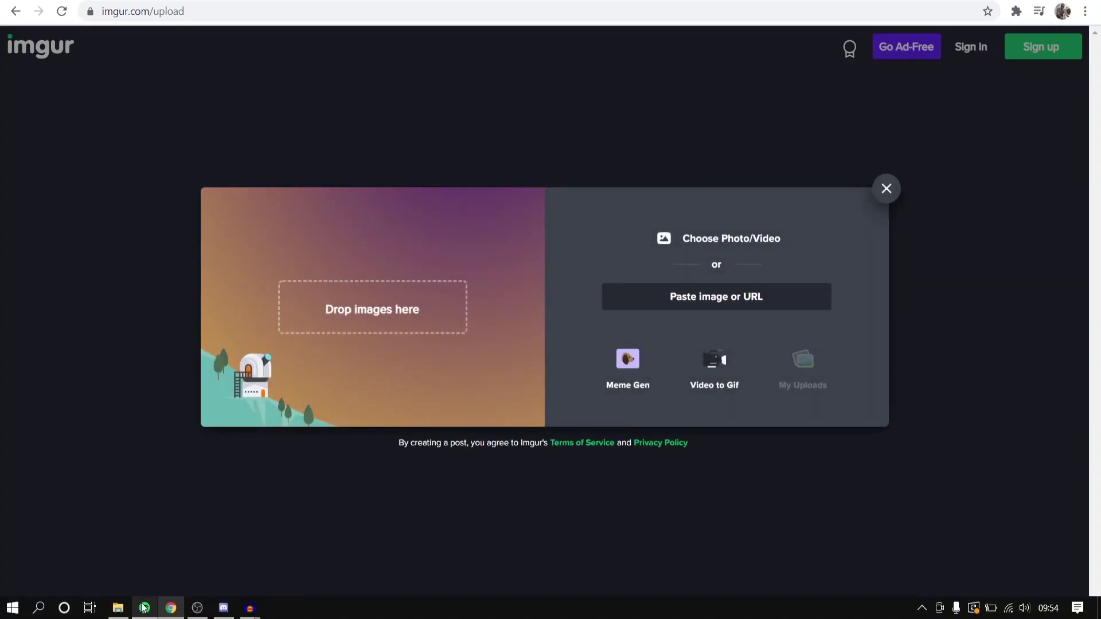
Drop the C0018 video from File Explorer onto Imgur's upload area, keeping its audio.
{"action": "left_click", "coordinate": [118, 608]}
{"action": "left_click_drag", "start_coordinate": [410, 146], "coordinate": [228, 261]}
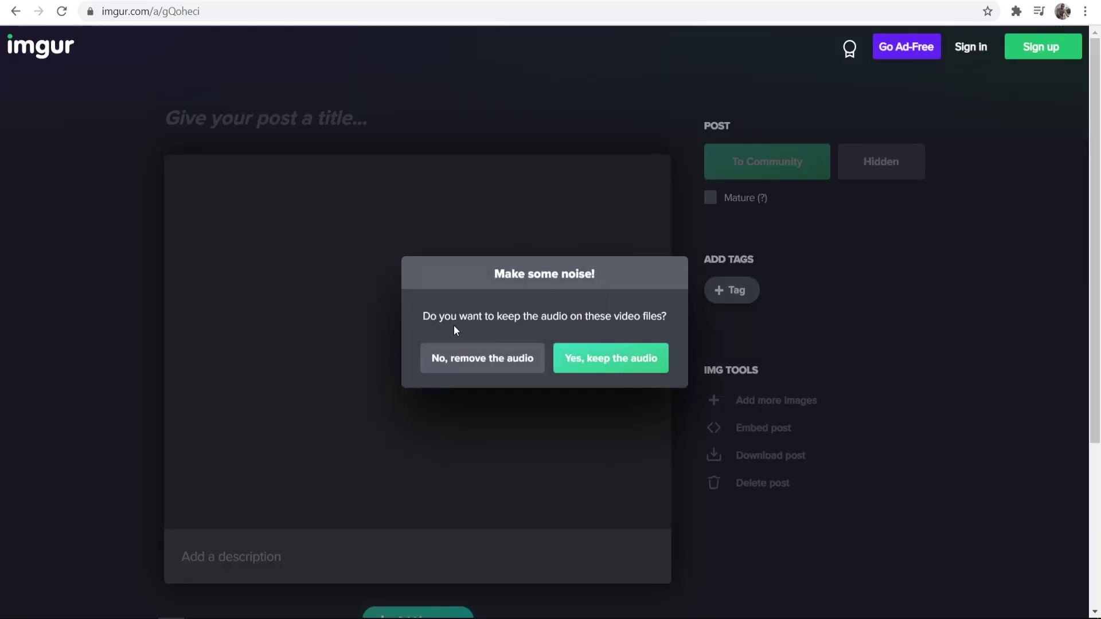
{"action": "left_click", "coordinate": [607, 361]}
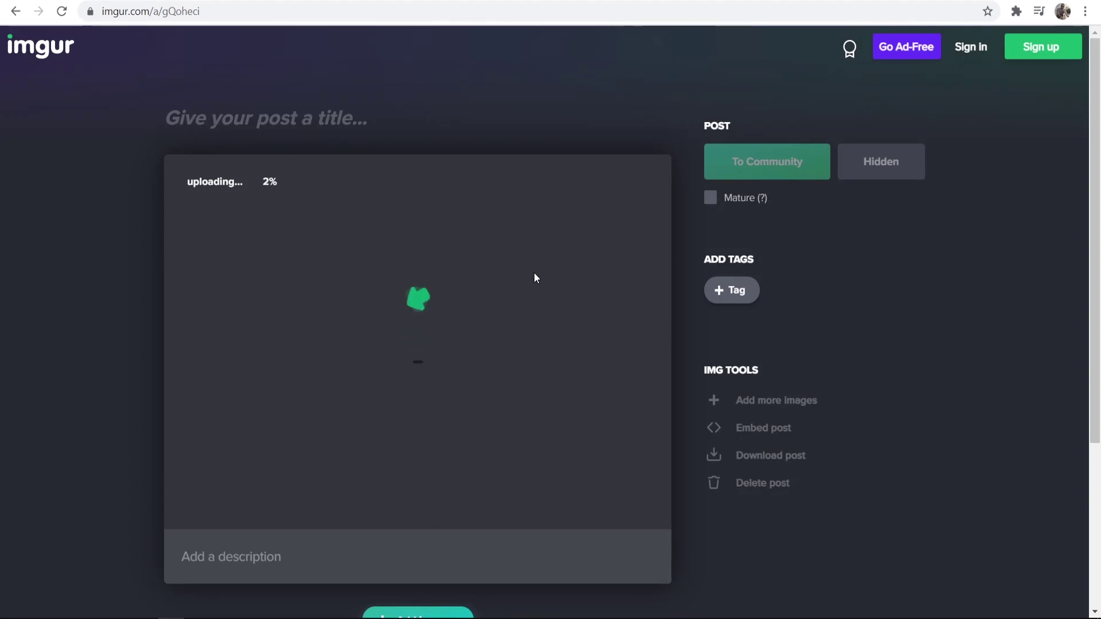
Title the post 'Video' and check the 73.6 MB MP4's file properties.
{"action": "left_click_drag", "start_coordinate": [288, 182], "coordinate": [188, 182]}
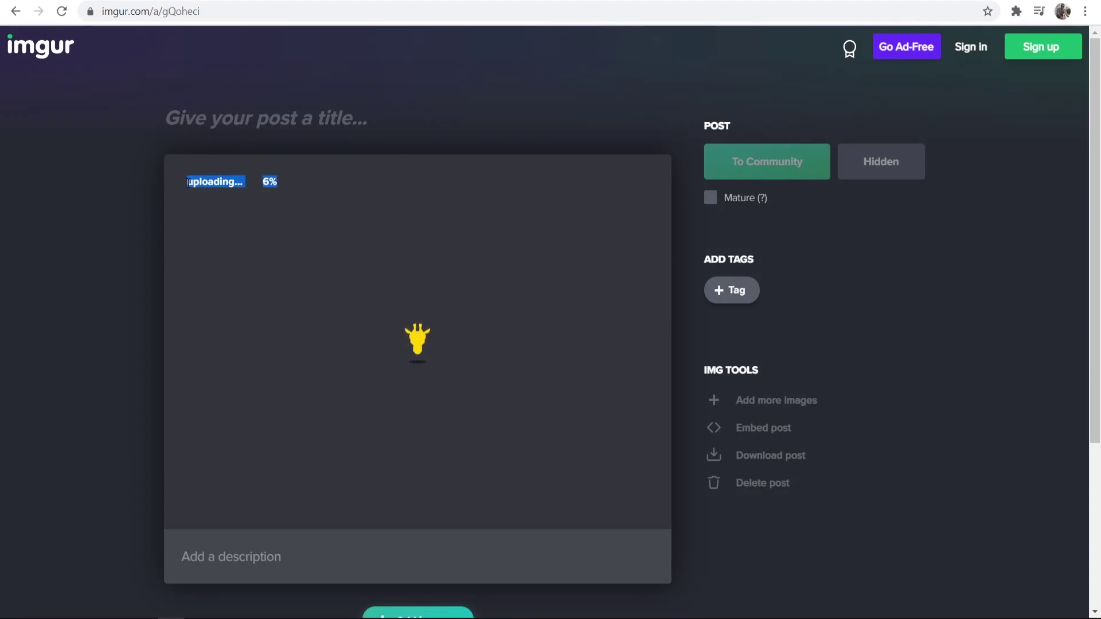
{"action": "left_click", "coordinate": [276, 119]}
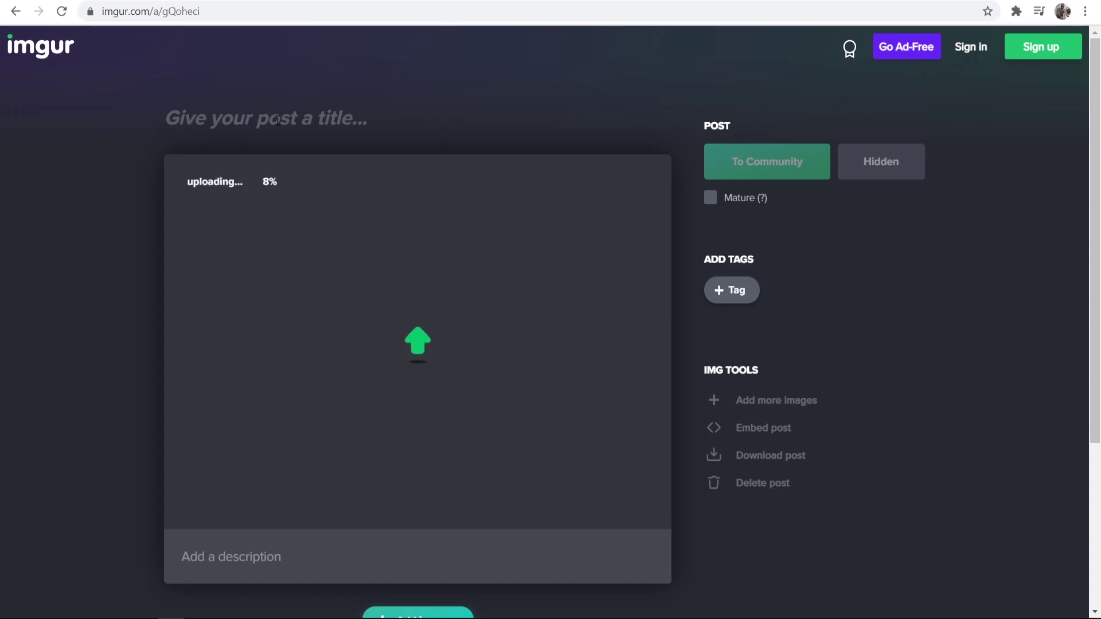
{"action": "type", "text": "Video"}
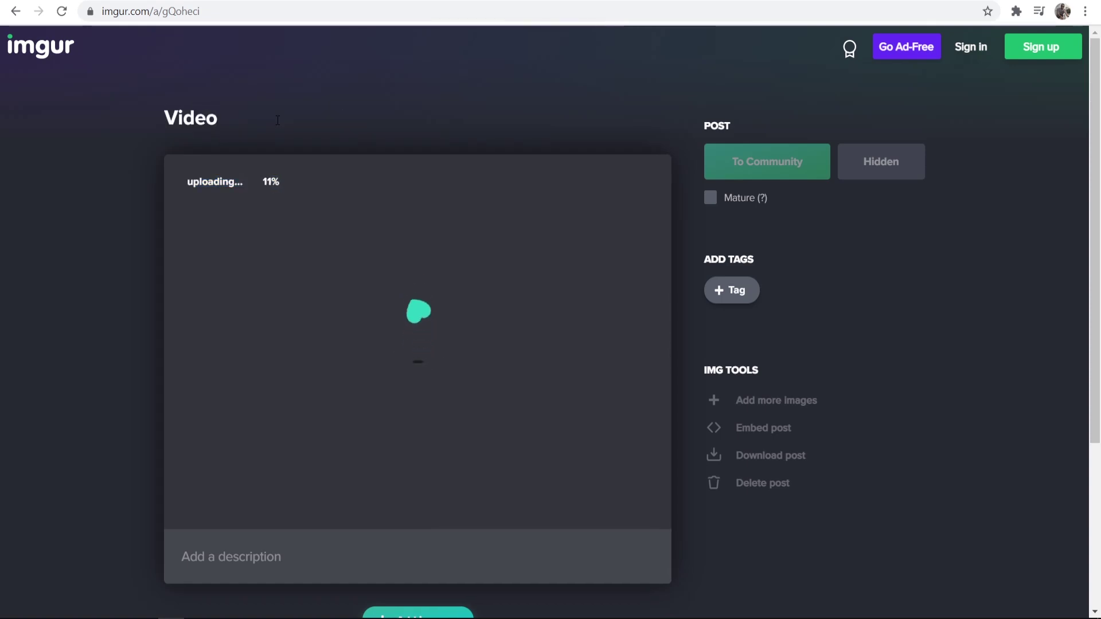
{"action": "double_click", "coordinate": [191, 118]}
{"action": "left_click", "coordinate": [86, 152]}
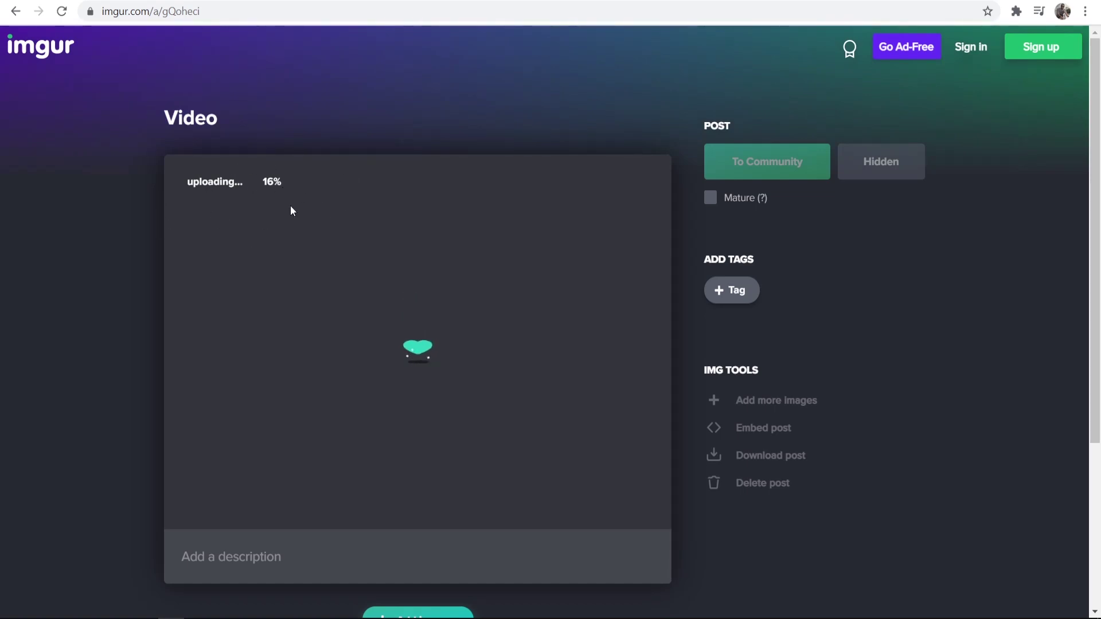
{"action": "left_click", "coordinate": [252, 179]}
{"action": "double_click", "coordinate": [256, 179]}
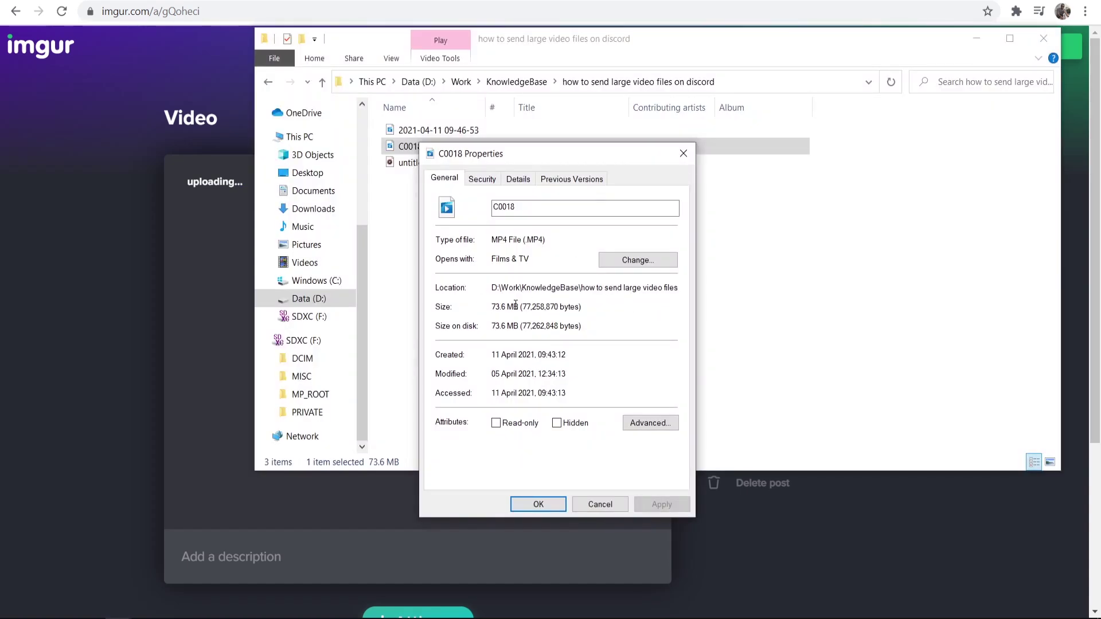
{"action": "key", "text": "Escape"}
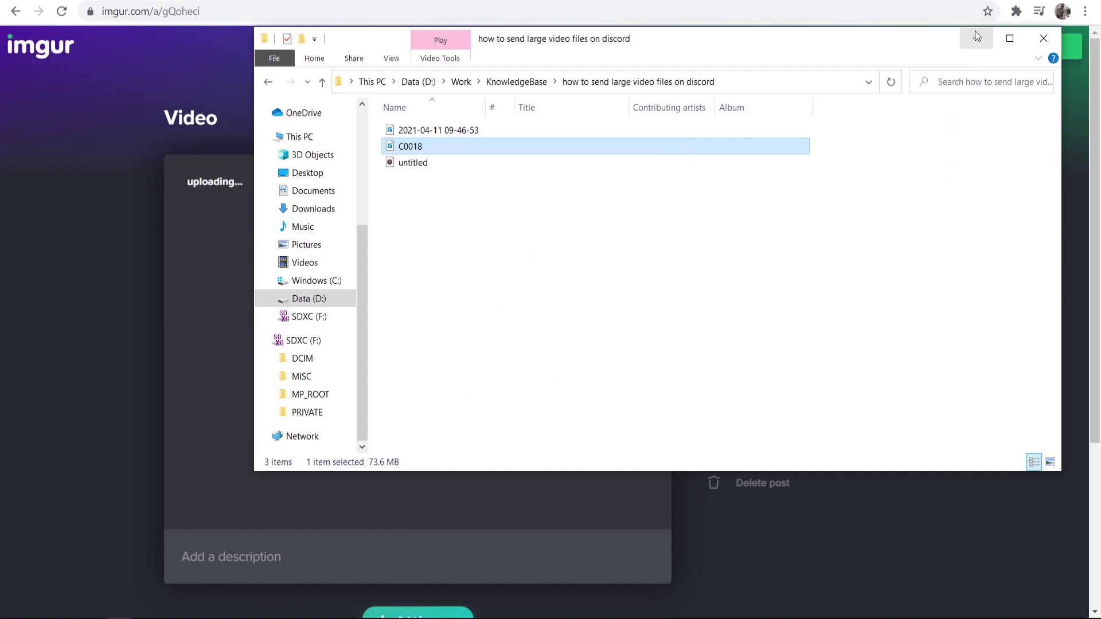
Pause the ocean-rocks clip and copy the Video post's link.
{"action": "left_click", "coordinate": [976, 39]}
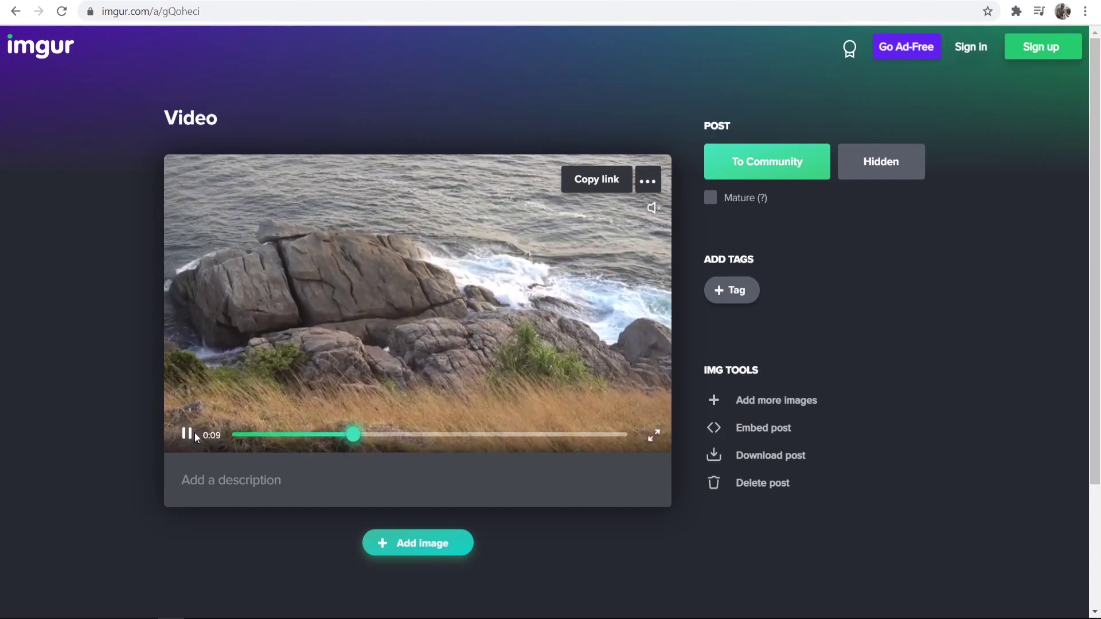
{"action": "left_click", "coordinate": [189, 433]}
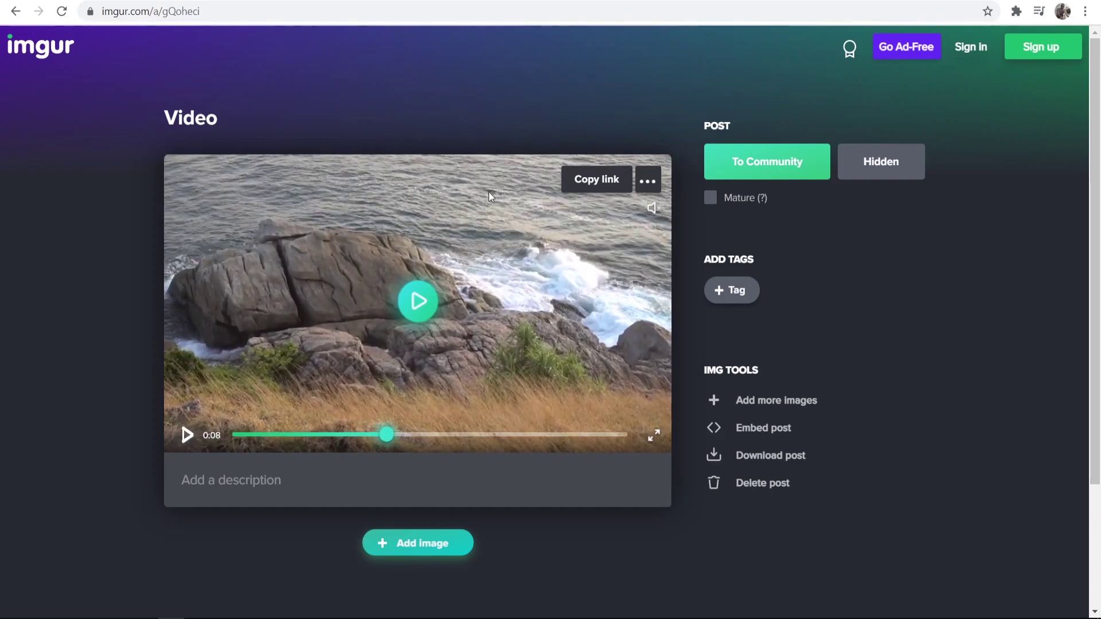
{"action": "left_click", "coordinate": [597, 178]}
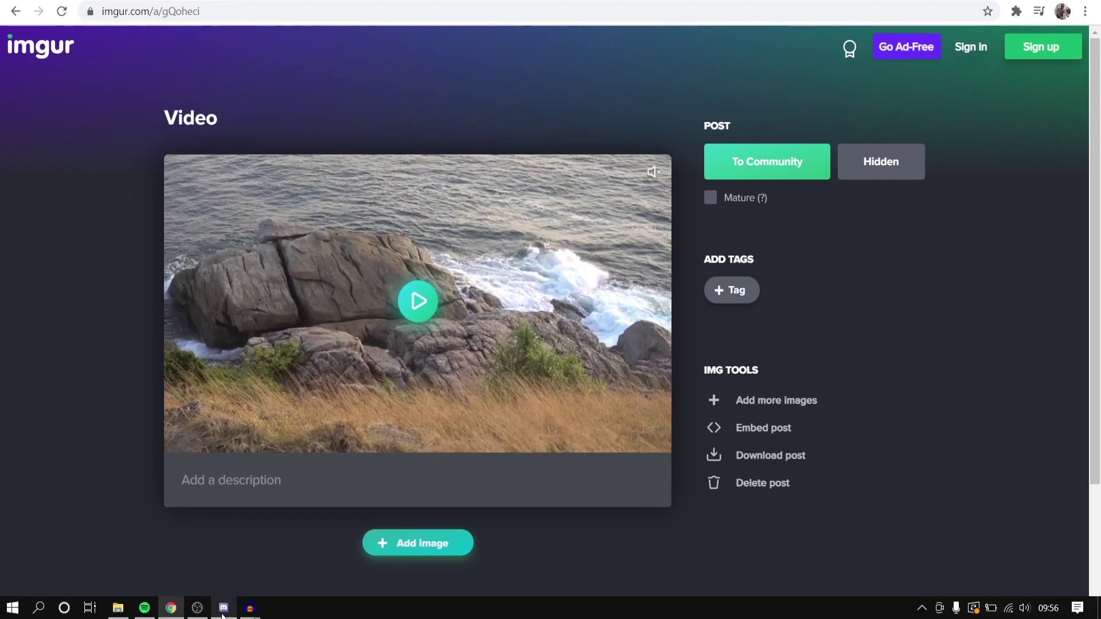
Paste the copied Imgur link into Discord's KnowledgeBase general channel and send it.
{"action": "left_click", "coordinate": [224, 607]}
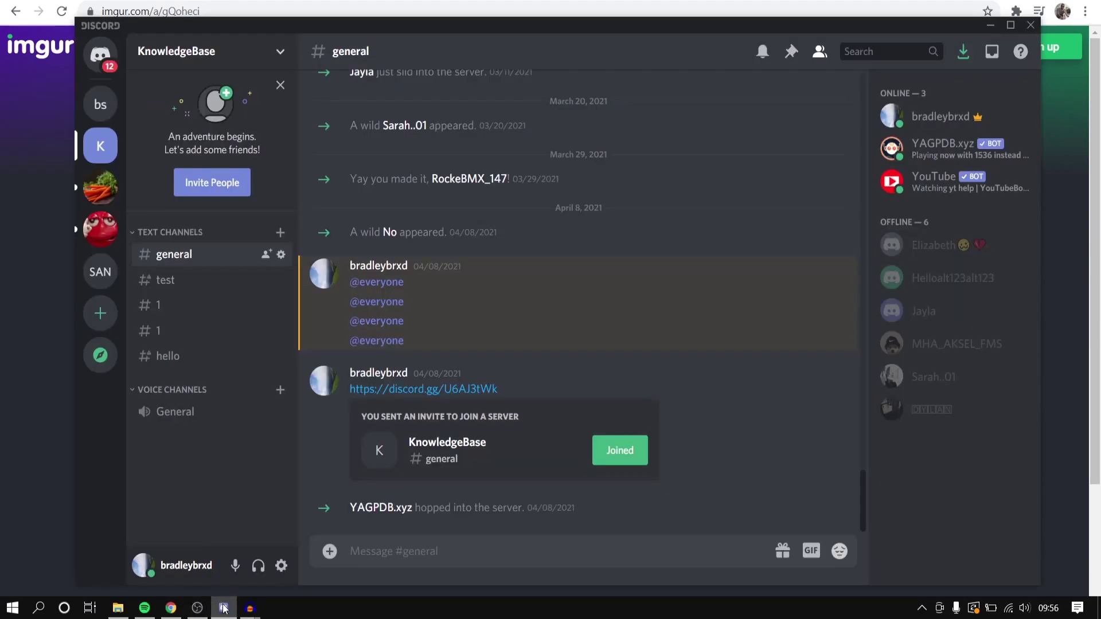
{"action": "right_click", "coordinate": [392, 472]}
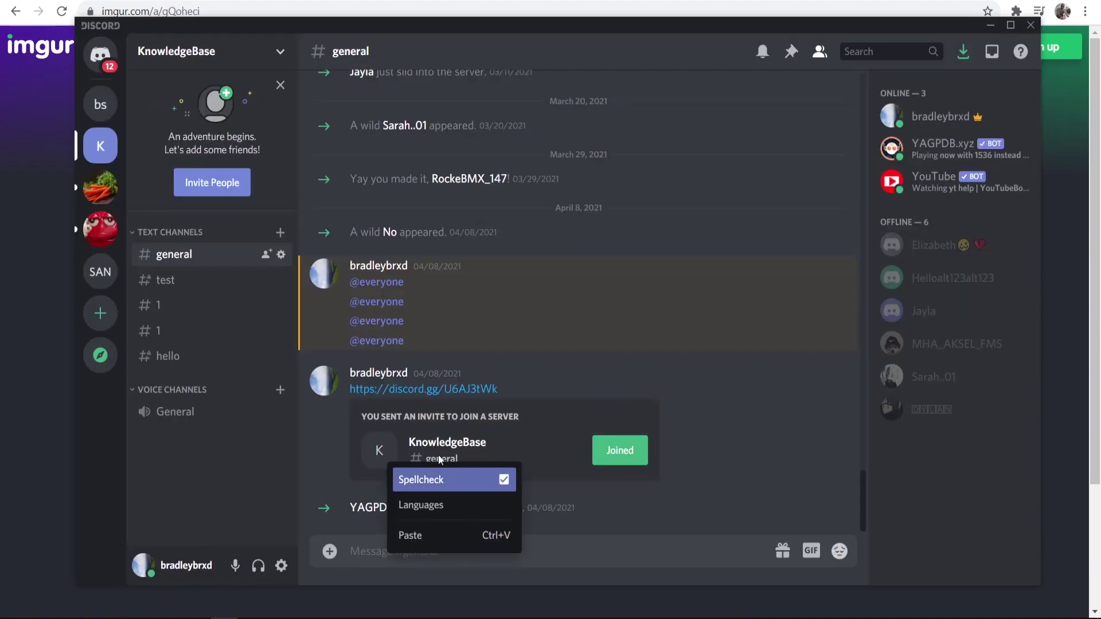
{"action": "left_click", "coordinate": [411, 535]}
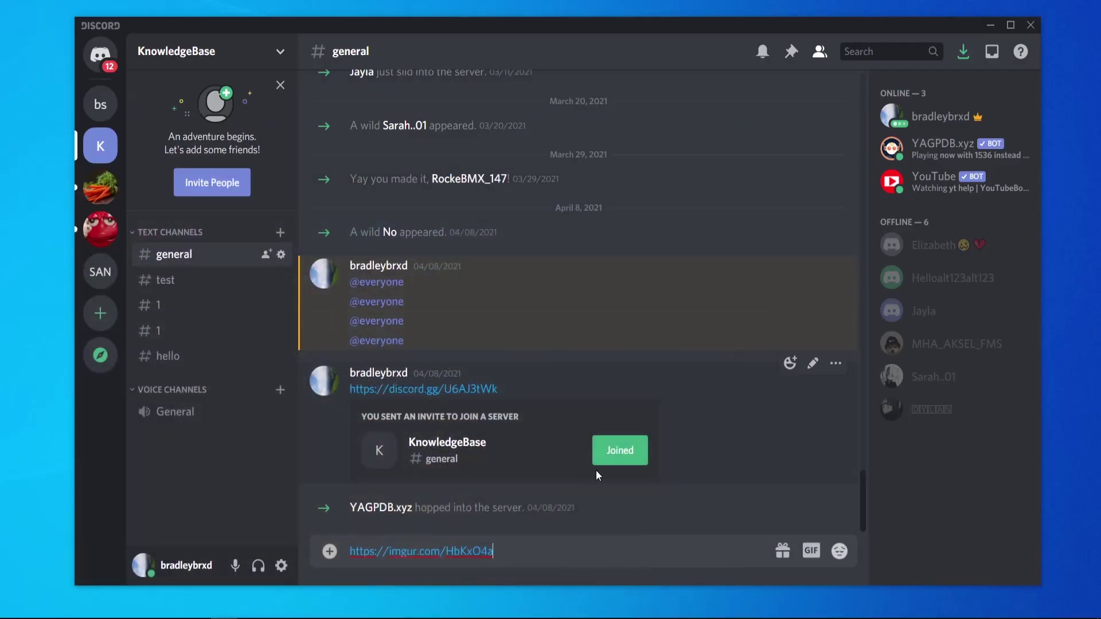
{"action": "key", "text": "Return"}
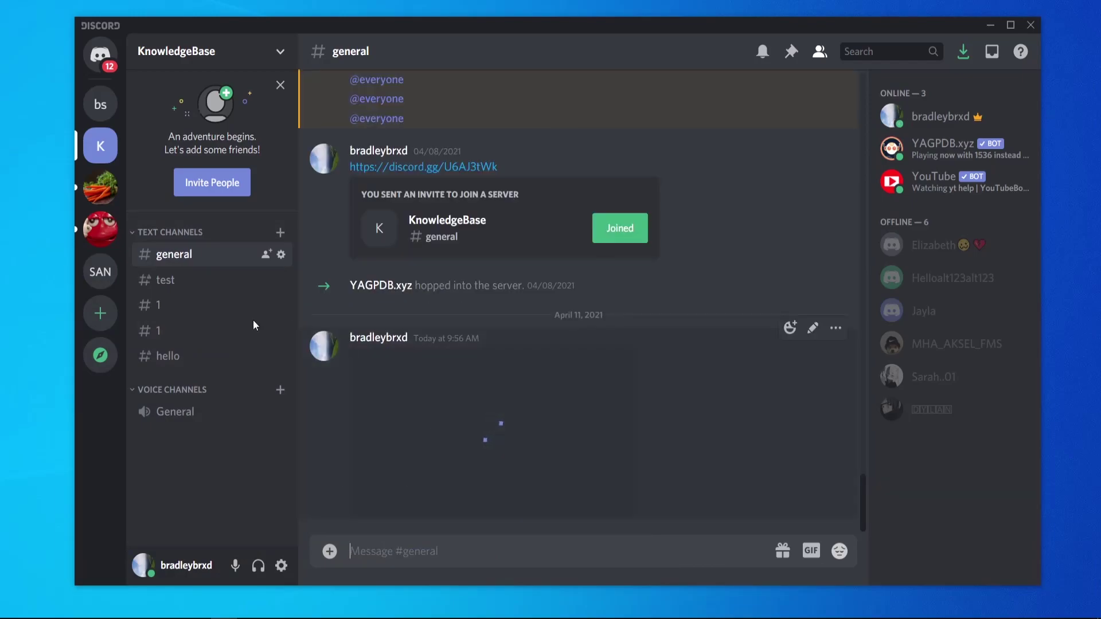